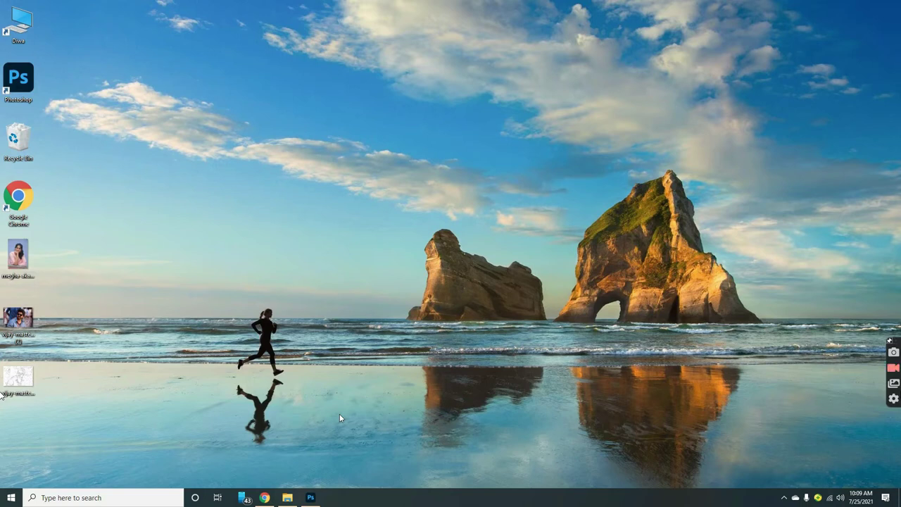
# Bring the portrait photo forward and duplicate its Background as Layer 1 with Ctrl+J
pyautogui.click(311, 498)
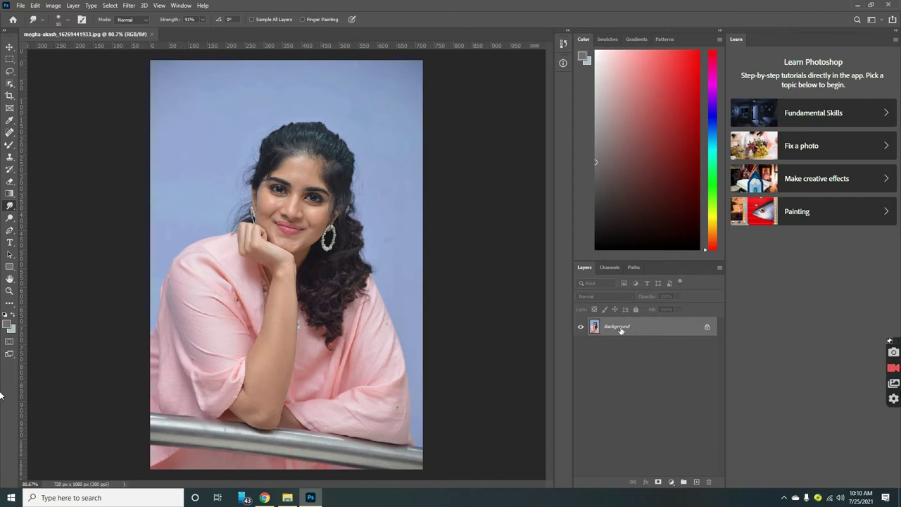
pyautogui.hotkey('ctrl', 'j')
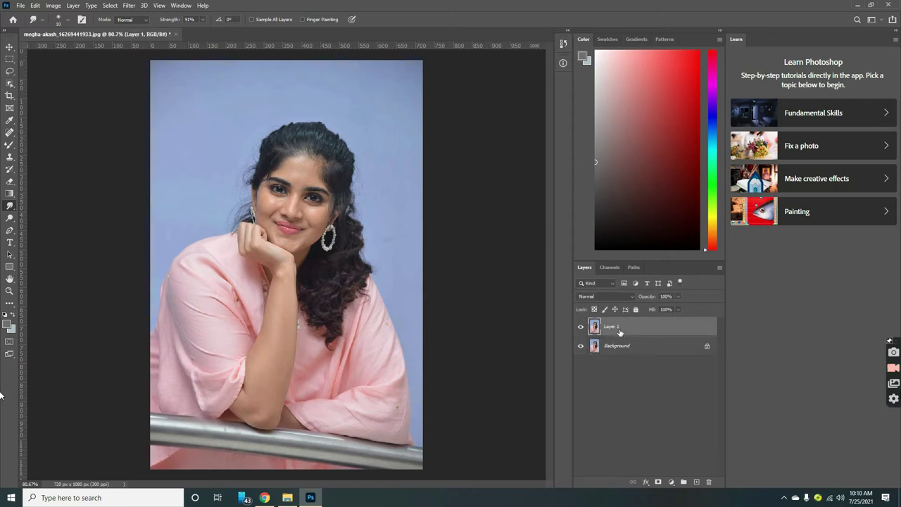
# Add a Hue/Saturation adjustment layer with Saturation at -100
pyautogui.click(672, 482)
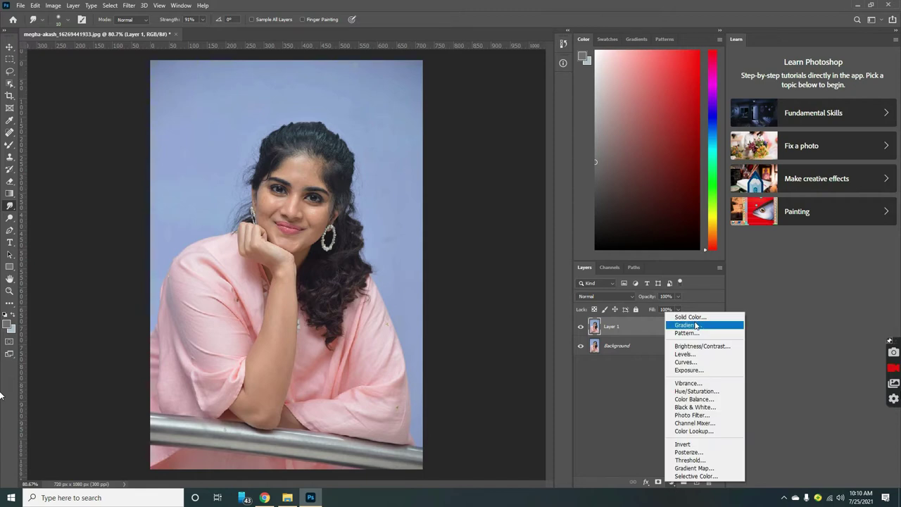
pyautogui.click(715, 391)
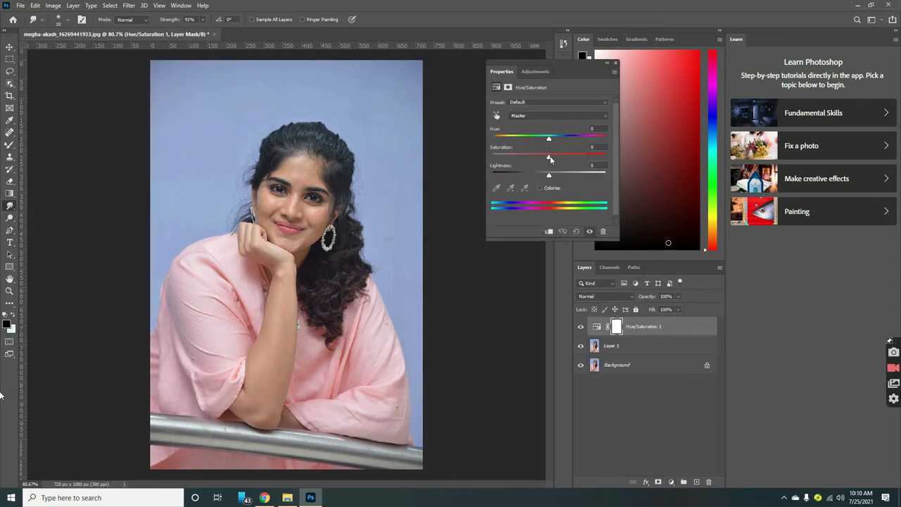
pyautogui.moveTo(550, 157); pyautogui.dragTo(493, 157)
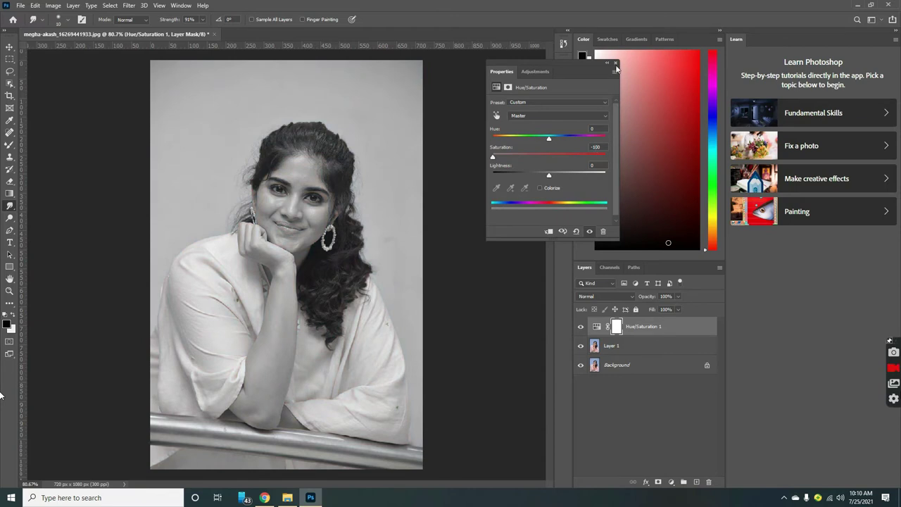
pyautogui.click(616, 64)
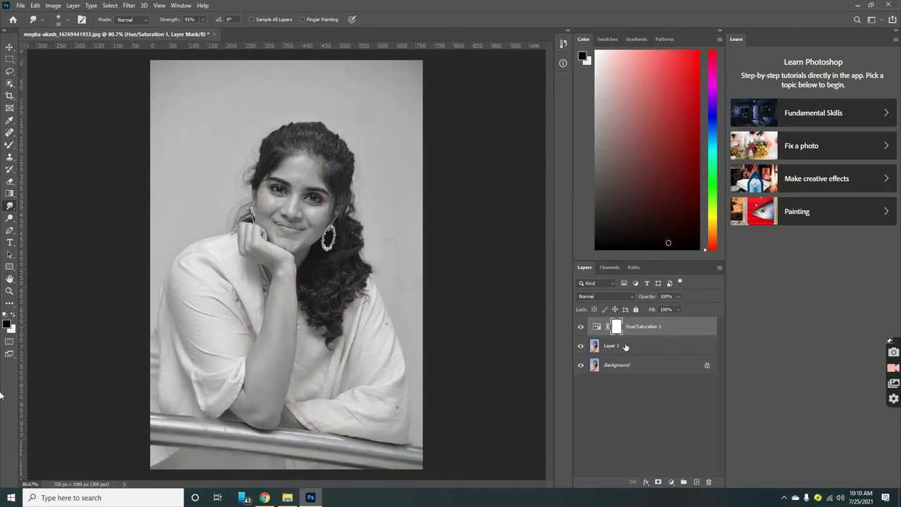
# Invert Layer 1 and set its blend mode to Color Dodge
pyautogui.click(628, 353)
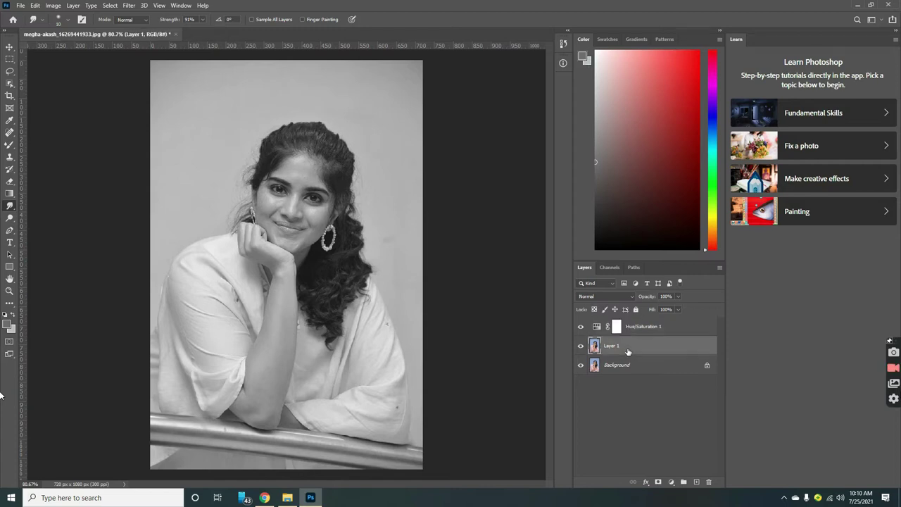
pyautogui.hotkey('ctrl', 'i')
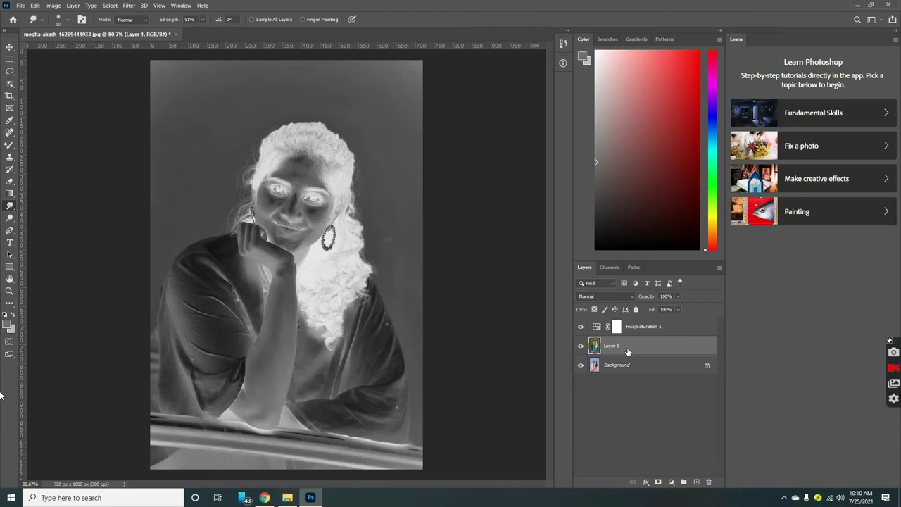
pyautogui.click(618, 299)
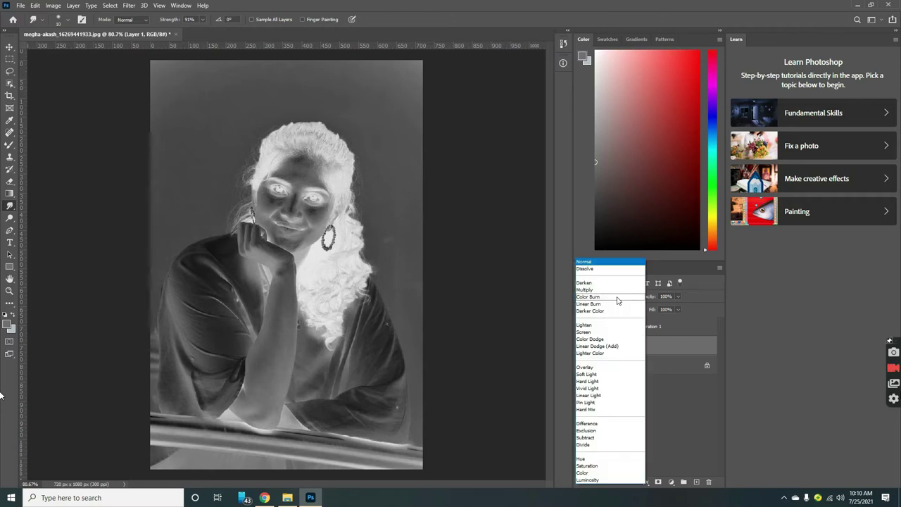
pyautogui.click(594, 339)
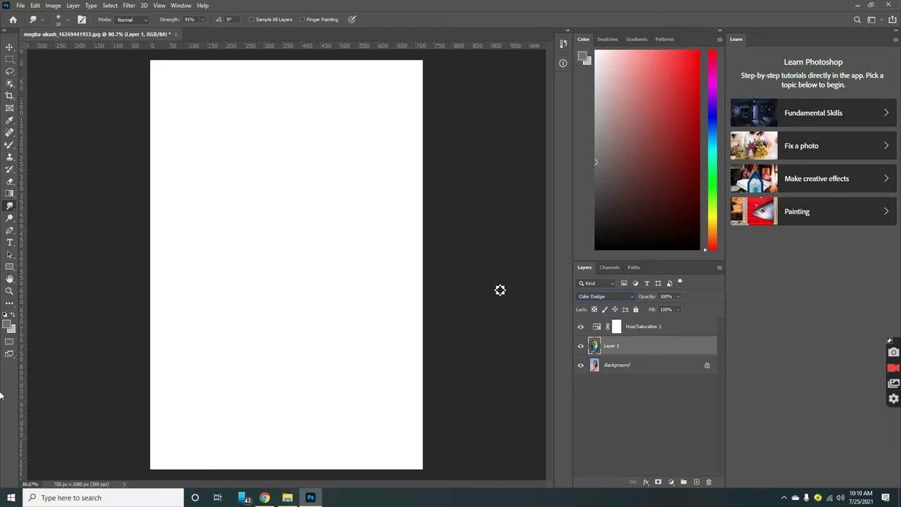
# Apply a Gaussian Blur with a radius of about 7.6 pixels to Layer 1
pyautogui.click(129, 7)
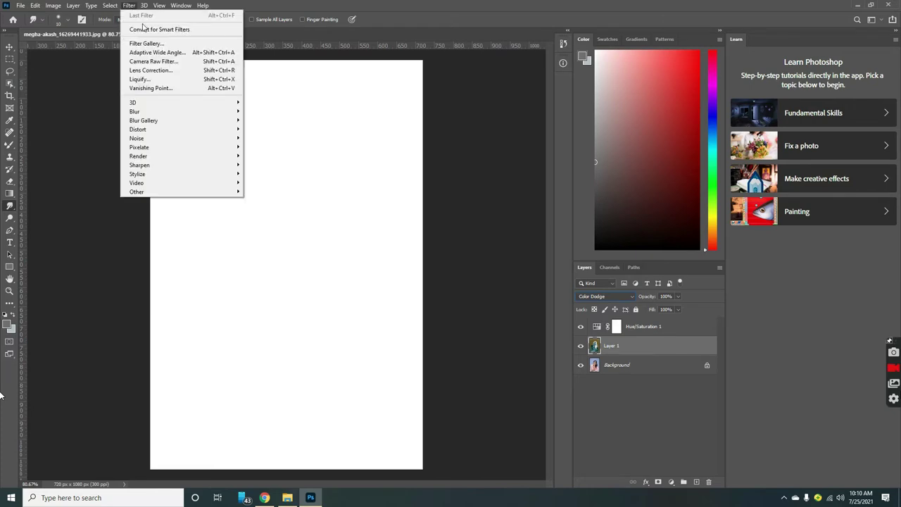
pyautogui.moveTo(149, 115)
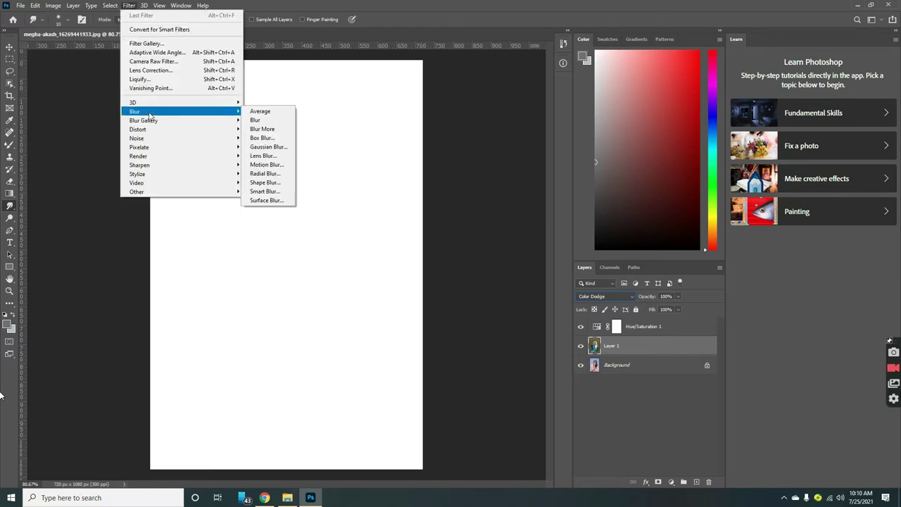
pyautogui.click(269, 149)
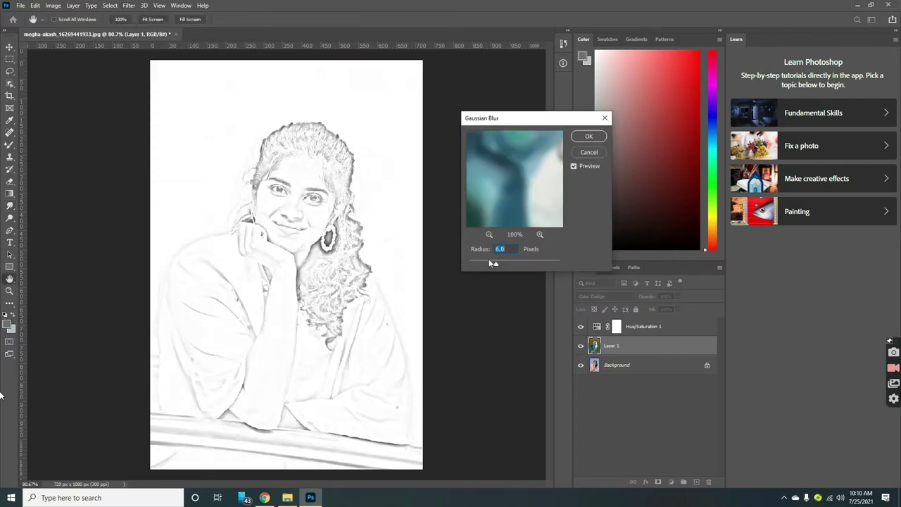
pyautogui.moveTo(493, 263)
pyautogui.mouseDown()
pyautogui.moveTo(483, 266)
pyautogui.moveTo(504, 266)
pyautogui.moveTo(477, 266)
pyautogui.moveTo(496, 265)
pyautogui.mouseUp()
pyautogui.moveTo(495, 265); pyautogui.dragTo(499, 264)
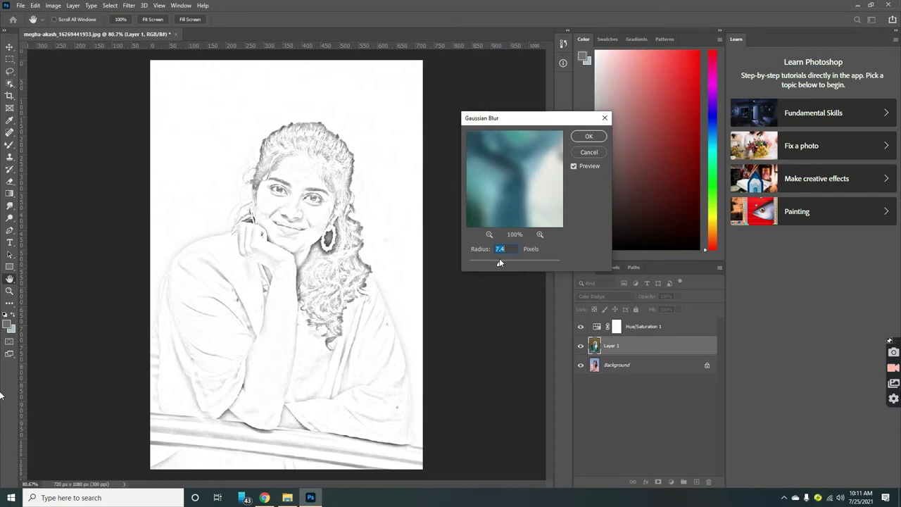
pyautogui.moveTo(499, 262); pyautogui.dragTo(498, 265)
pyautogui.click(589, 138)
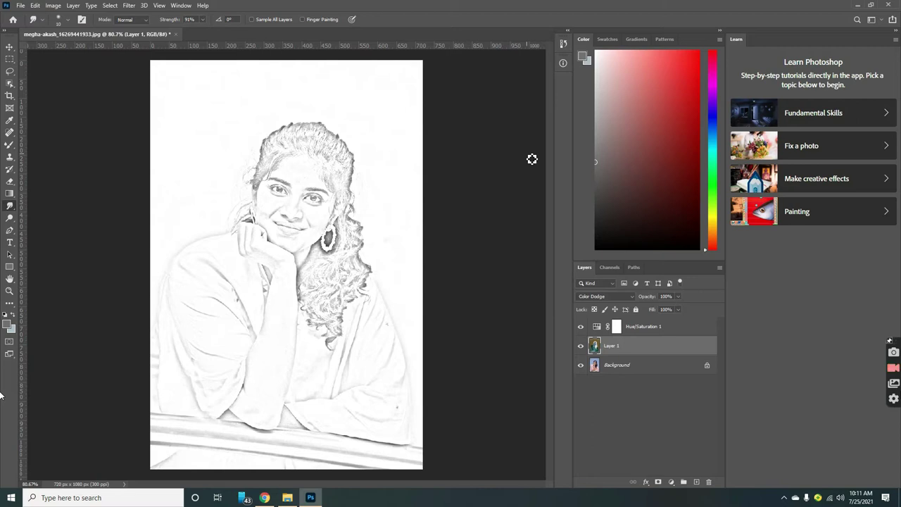
# Add a Levels adjustment layer with the midtone value set to 0.81
pyautogui.click(671, 483)
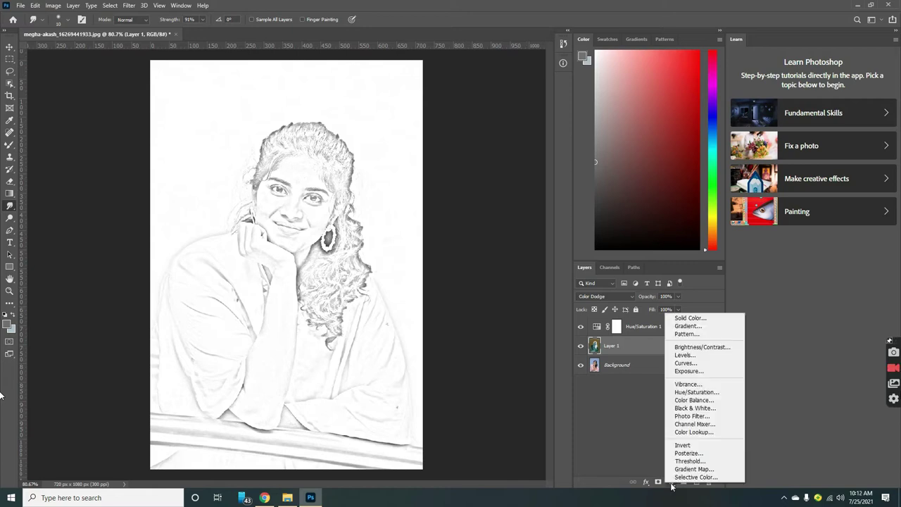
pyautogui.click(693, 355)
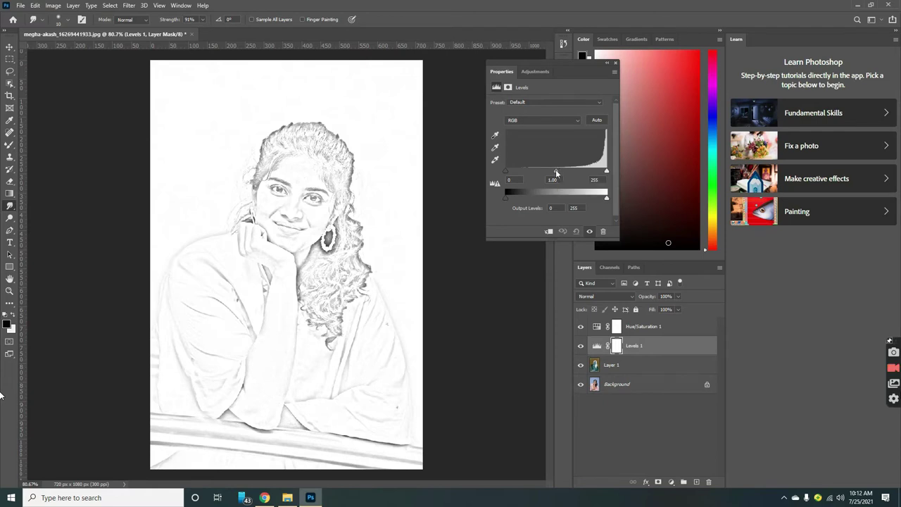
pyautogui.moveTo(556, 172); pyautogui.dragTo(562, 173)
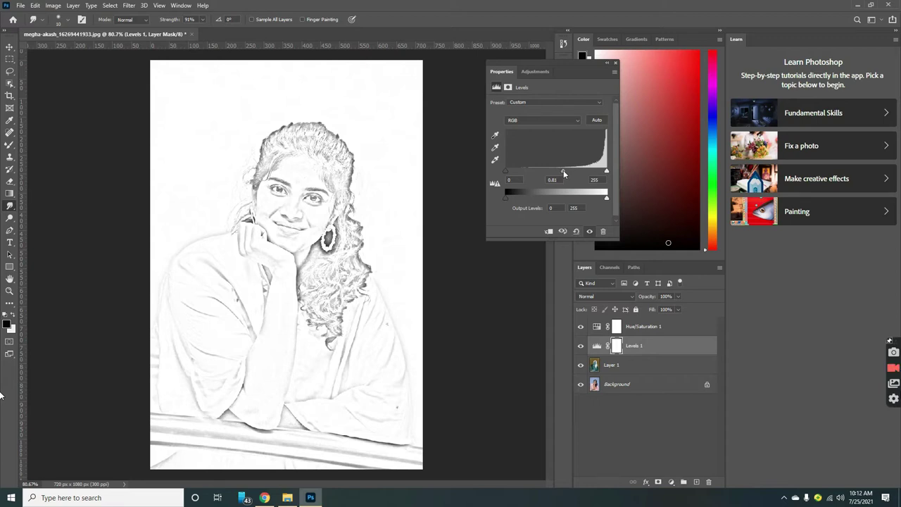
pyautogui.click(607, 63)
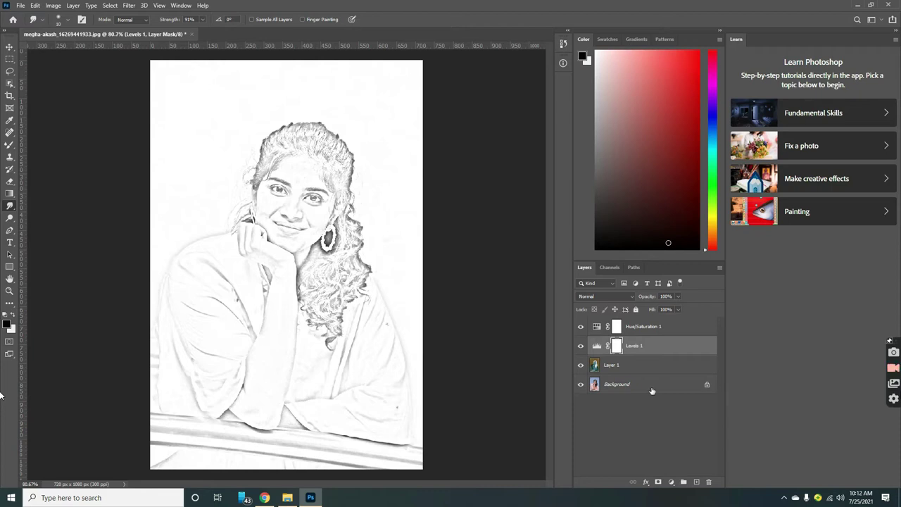
# Add a Brightness/Contrast adjustment layer with Brightness at about -21 and Contrast at 0
pyautogui.click(673, 484)
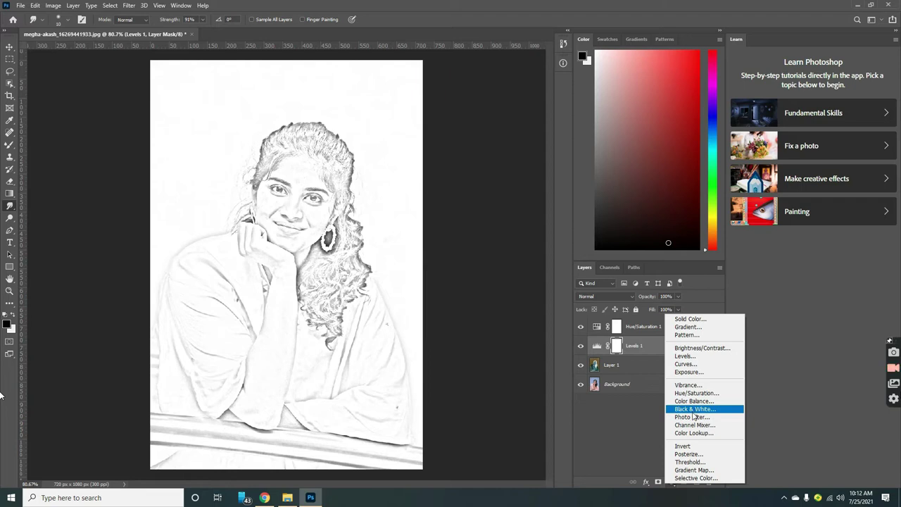
pyautogui.click(702, 348)
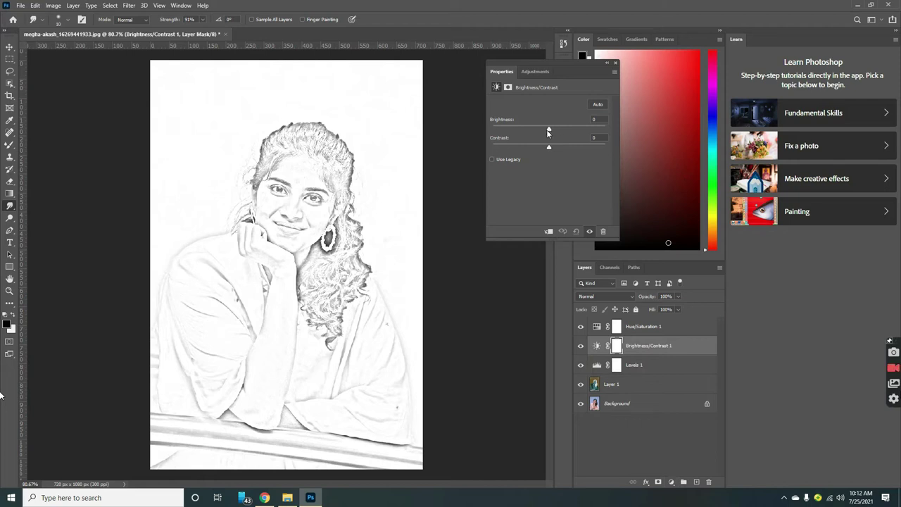
pyautogui.moveTo(547, 130); pyautogui.dragTo(545, 130)
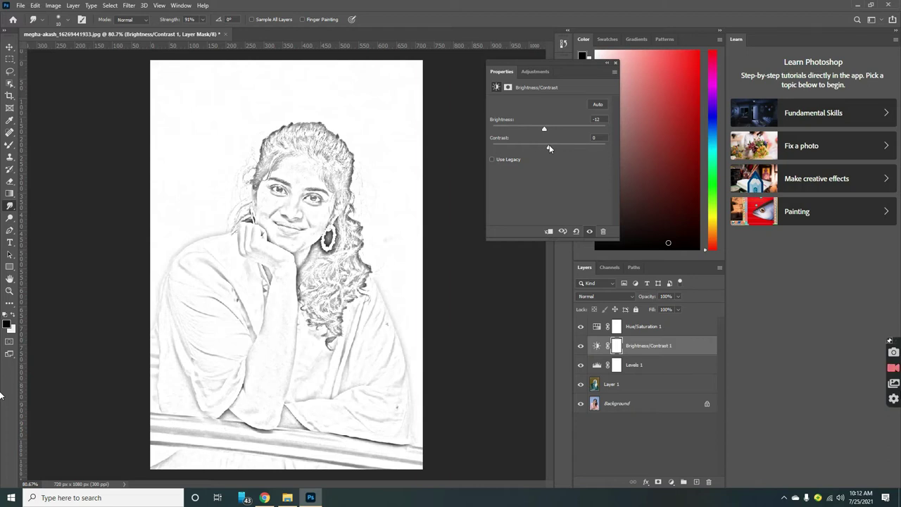
pyautogui.moveTo(549, 146); pyautogui.dragTo(554, 150)
pyautogui.moveTo(556, 150); pyautogui.dragTo(553, 148)
pyautogui.moveTo(552, 147); pyautogui.dragTo(541, 130)
pyautogui.moveTo(543, 129)
pyautogui.mouseDown()
pyautogui.moveTo(533, 124)
pyautogui.moveTo(547, 137)
pyautogui.moveTo(541, 131)
pyautogui.mouseUp()
# Raise Brightness to -17, then stamp all visible layers into a new top Layer 2
pyautogui.moveTo(541, 131); pyautogui.dragTo(556, 146)
pyautogui.click(614, 63)
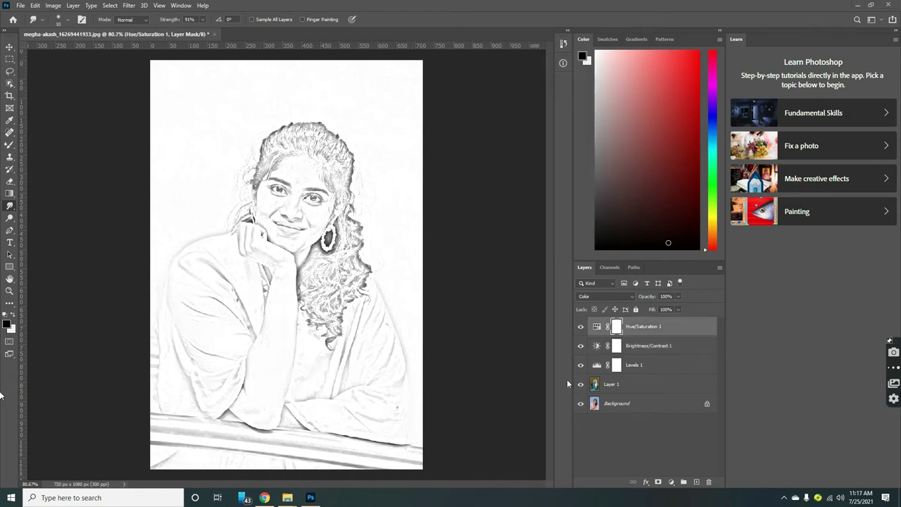
pyautogui.hotkey('ctrl', 'shift', 'alt', 'e')
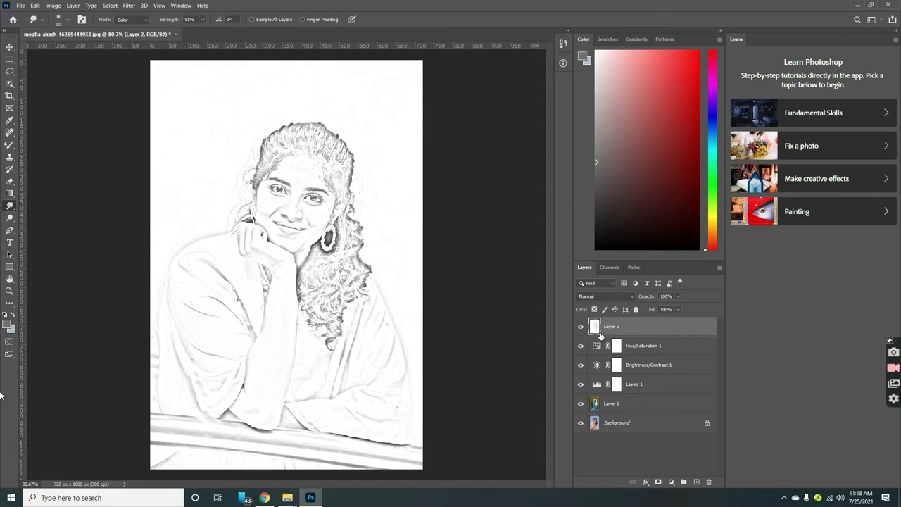
# Convert Layer 2 to a Smart Object from its layer context menu
pyautogui.rightClick(613, 331)
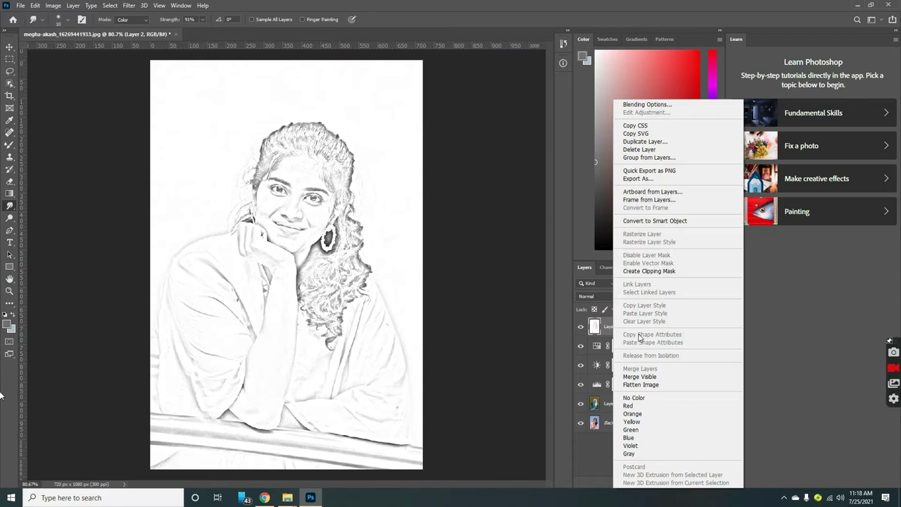
pyautogui.click(647, 222)
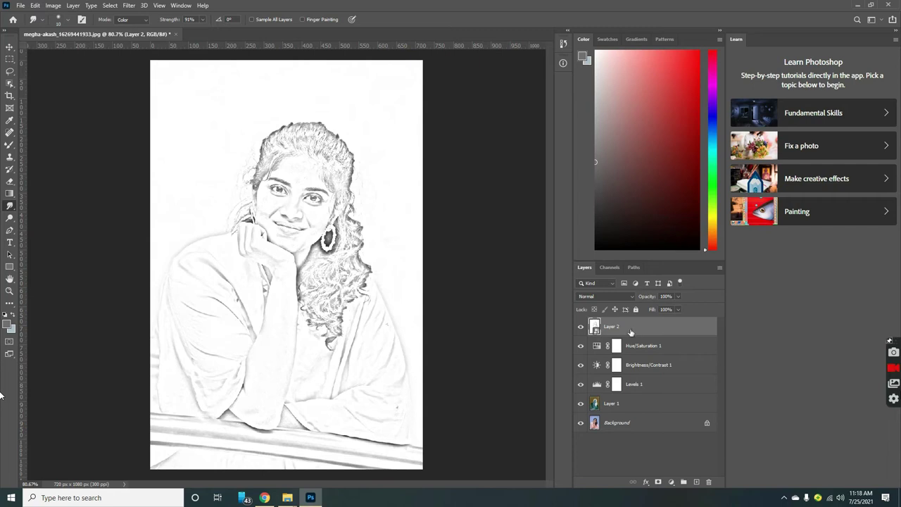
# Apply an Add Noise smart filter of about 10.12% with Uniform distribution to Layer 2
pyautogui.click(128, 7)
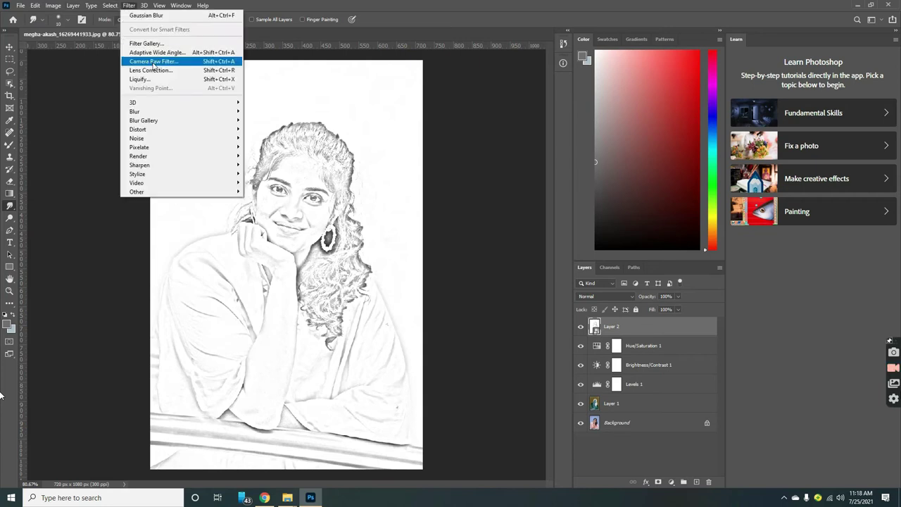
pyautogui.moveTo(232, 138)
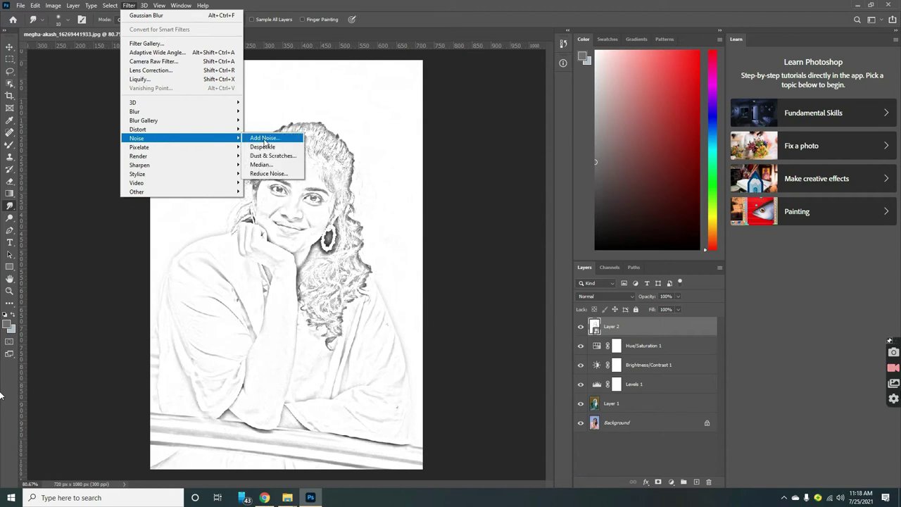
pyautogui.click(264, 140)
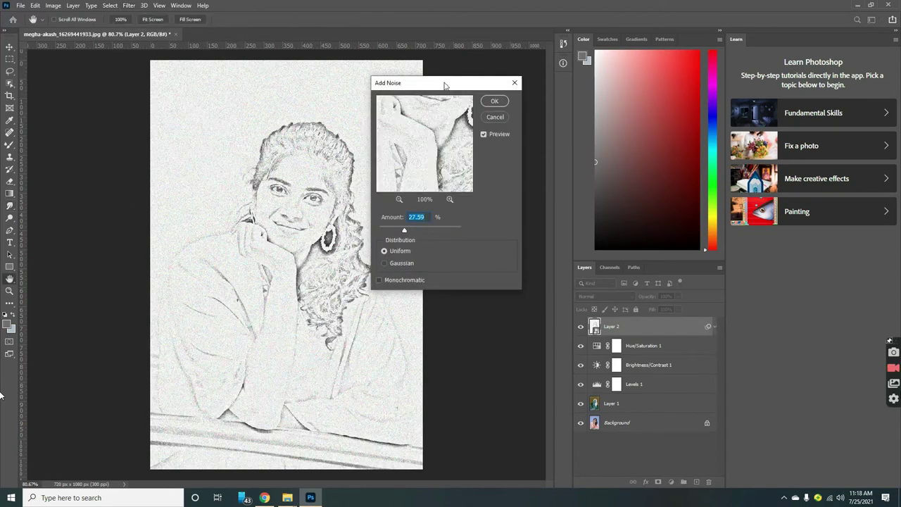
pyautogui.moveTo(488, 85); pyautogui.dragTo(530, 93)
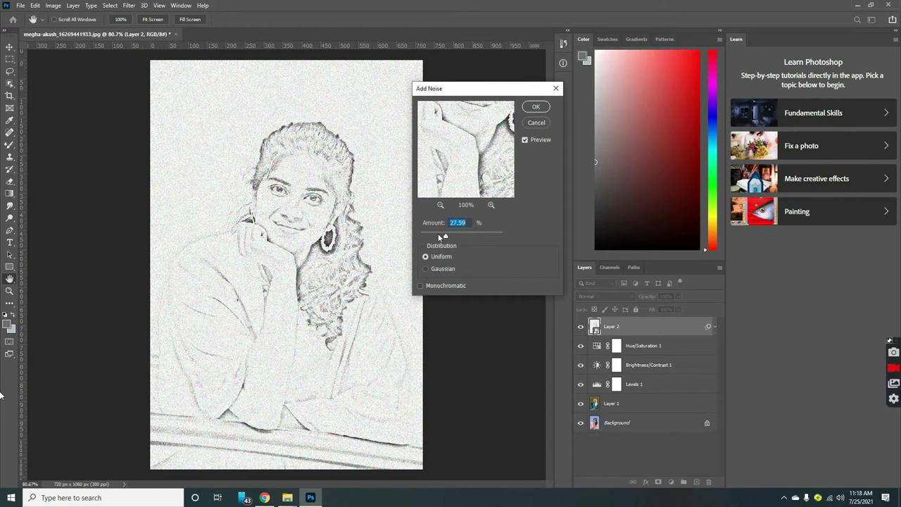
pyautogui.moveTo(445, 237); pyautogui.dragTo(435, 237)
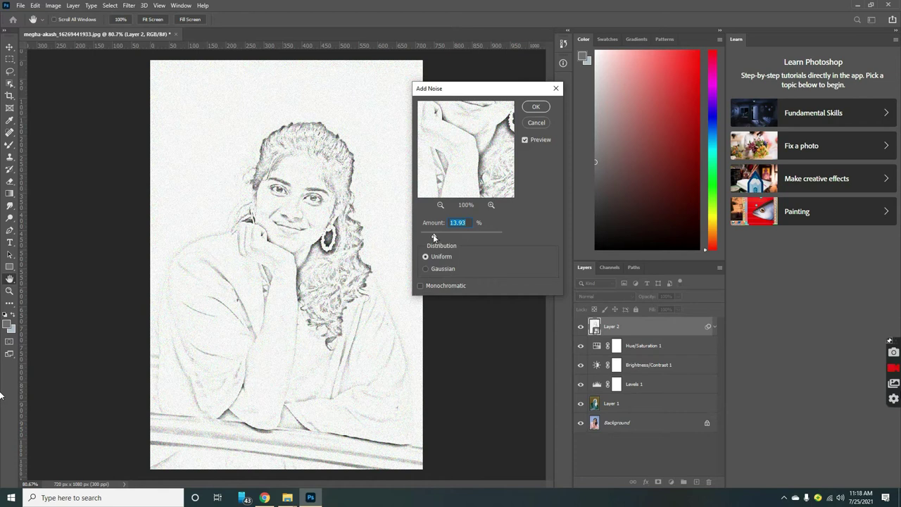
pyautogui.moveTo(429, 237)
pyautogui.mouseDown()
pyautogui.moveTo(420, 236)
pyautogui.moveTo(429, 238)
pyautogui.mouseUp()
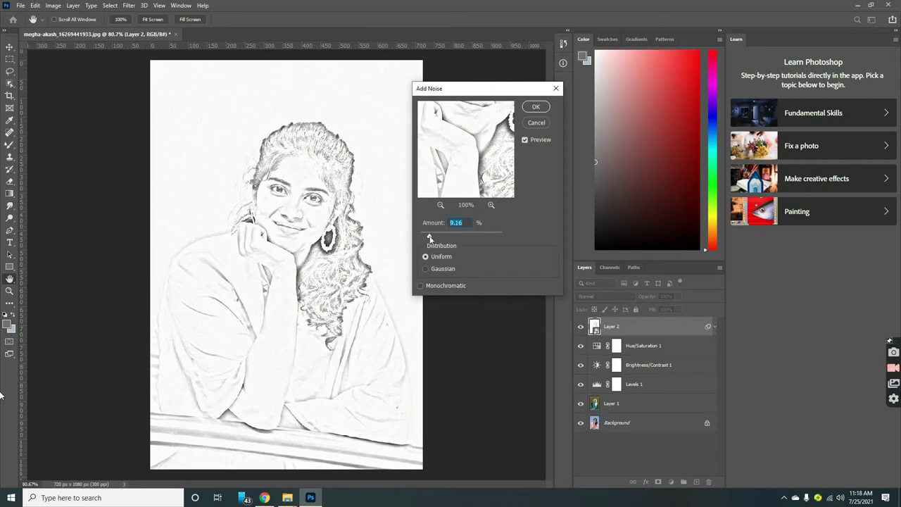
pyautogui.moveTo(429, 238)
pyautogui.mouseDown()
pyautogui.moveTo(461, 236)
pyautogui.moveTo(431, 238)
pyautogui.mouseUp()
pyautogui.click(535, 108)
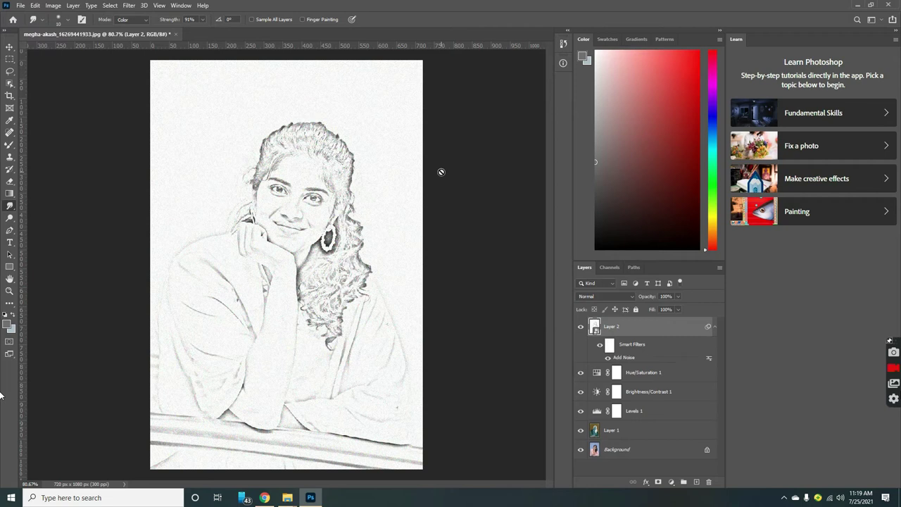
# Apply Smart Sharpen to Layer 2 at 134% amount and 1.0 px radius, comparing with preview
pyautogui.click(127, 5)
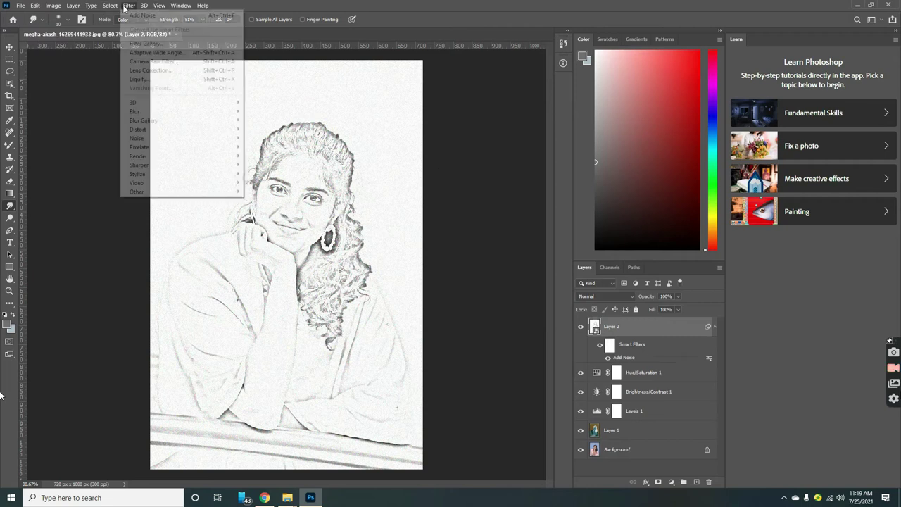
pyautogui.moveTo(219, 165)
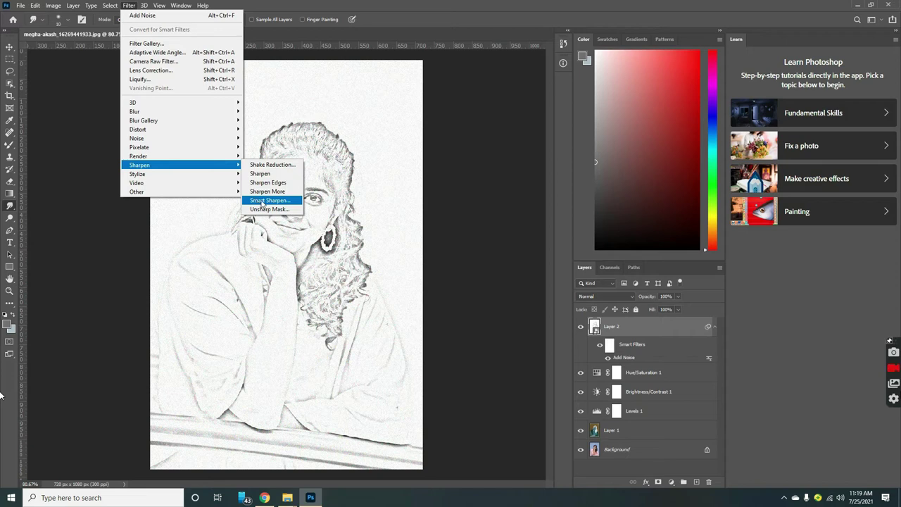
pyautogui.click(266, 200)
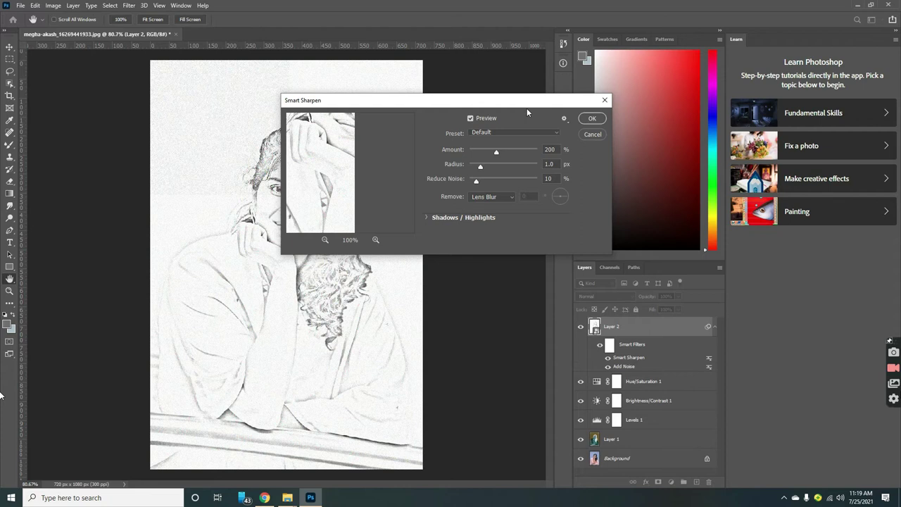
pyautogui.moveTo(527, 110); pyautogui.dragTo(649, 111)
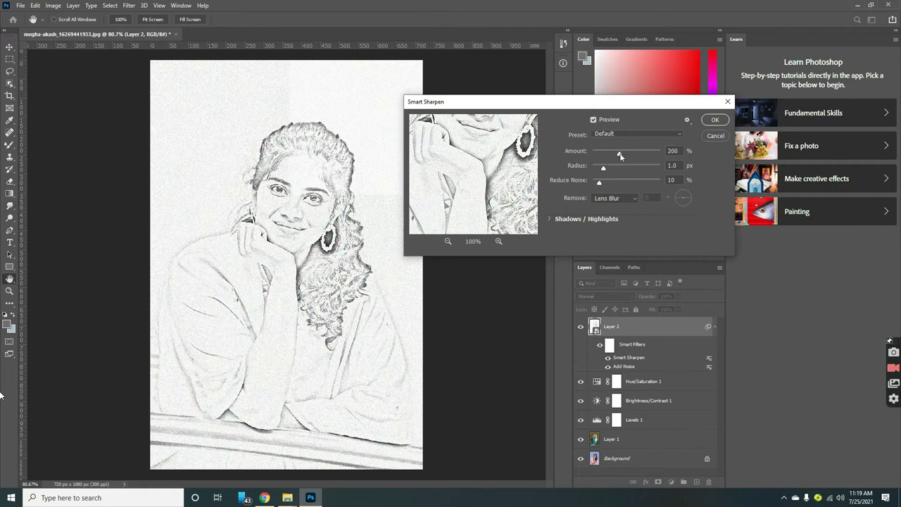
pyautogui.moveTo(619, 153); pyautogui.dragTo(627, 153)
pyautogui.moveTo(627, 153); pyautogui.dragTo(603, 152)
pyautogui.moveTo(598, 105); pyautogui.dragTo(617, 101)
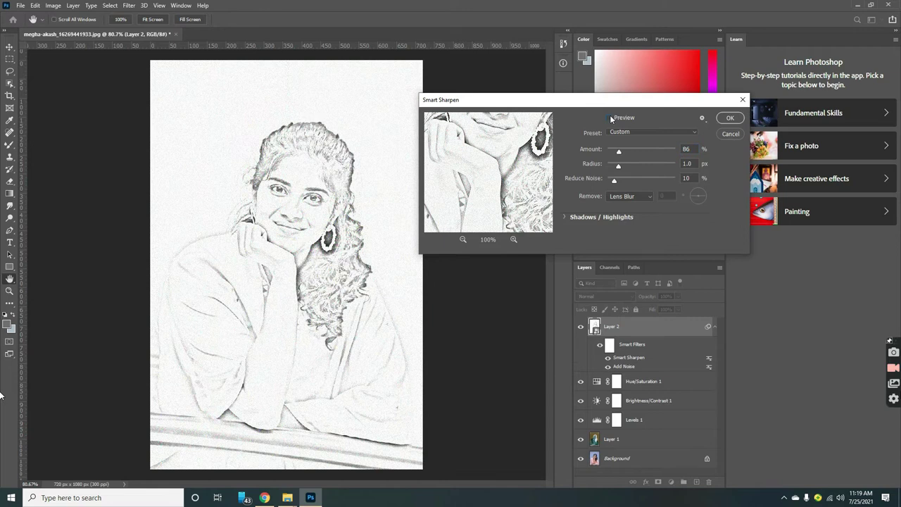
pyautogui.click(610, 118)
pyautogui.write('134')
pyautogui.click(608, 118)
# Apply Smart Sharpen, add a new Layer 3 on top, and open Filter Gallery
pyautogui.click(729, 117)
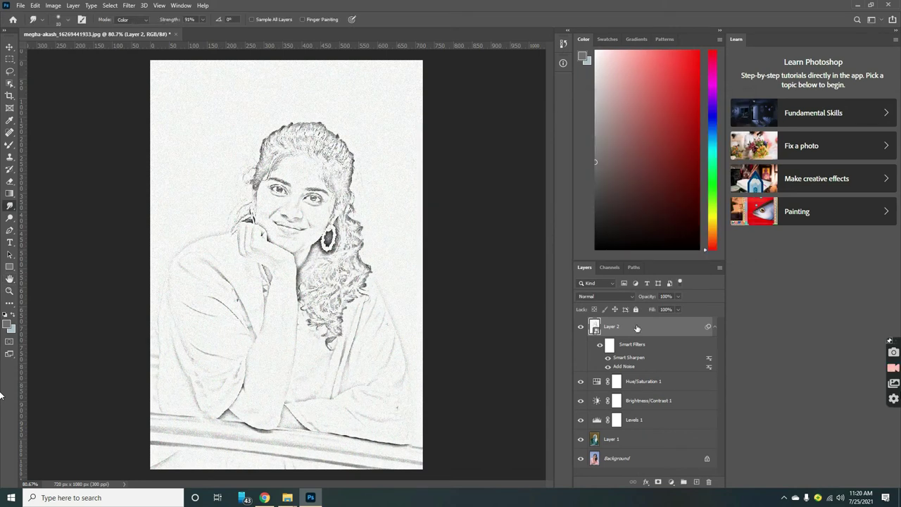
pyautogui.hotkey('ctrl', 'shift', 'alt', 'n')
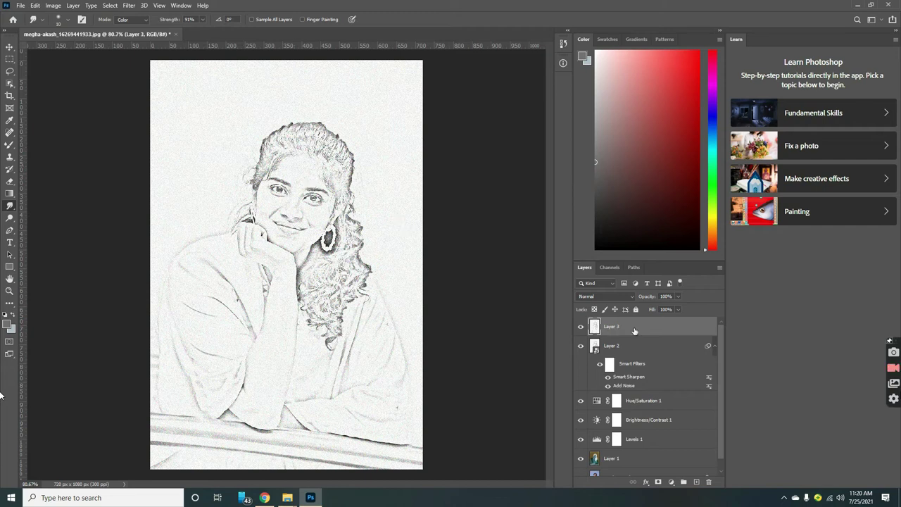
pyautogui.click(128, 6)
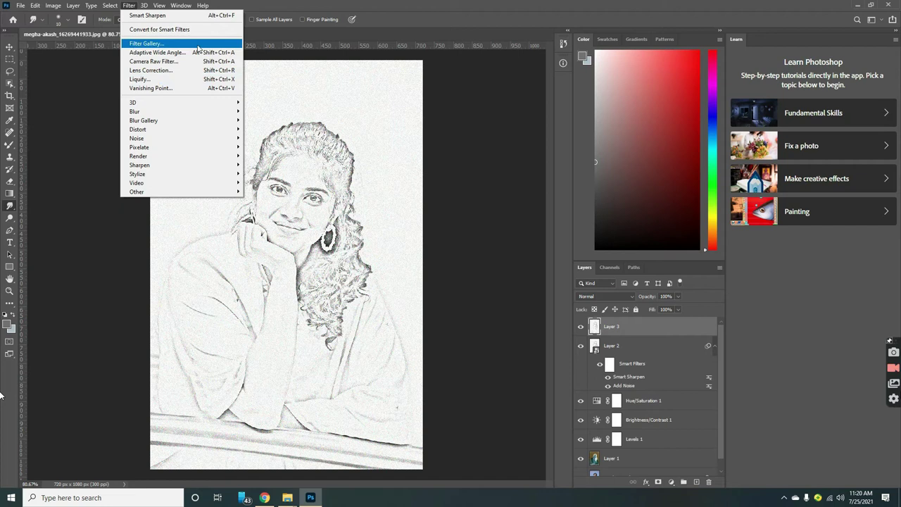
pyautogui.click(277, 88)
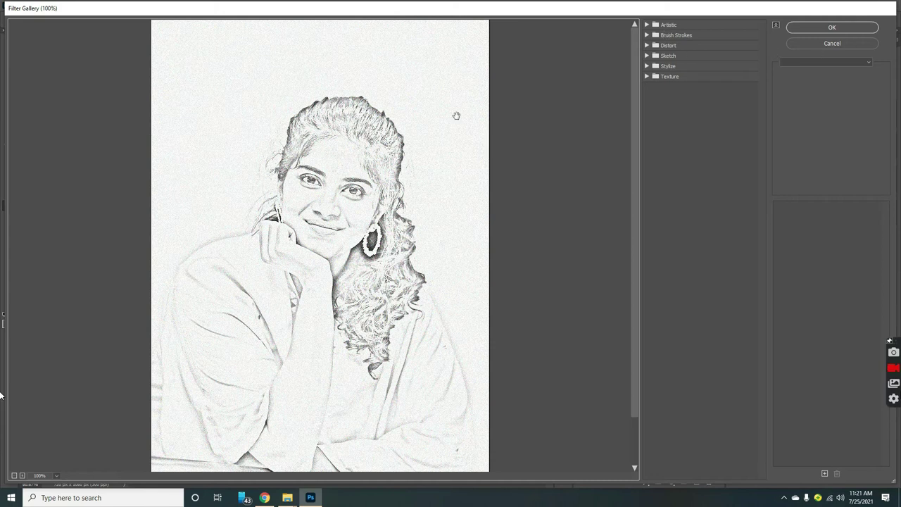
# Preview Artistic > Poster Edges on Layer 3 with Edge Intensity set to 1
pyautogui.moveTo(456, 115); pyautogui.dragTo(472, 71)
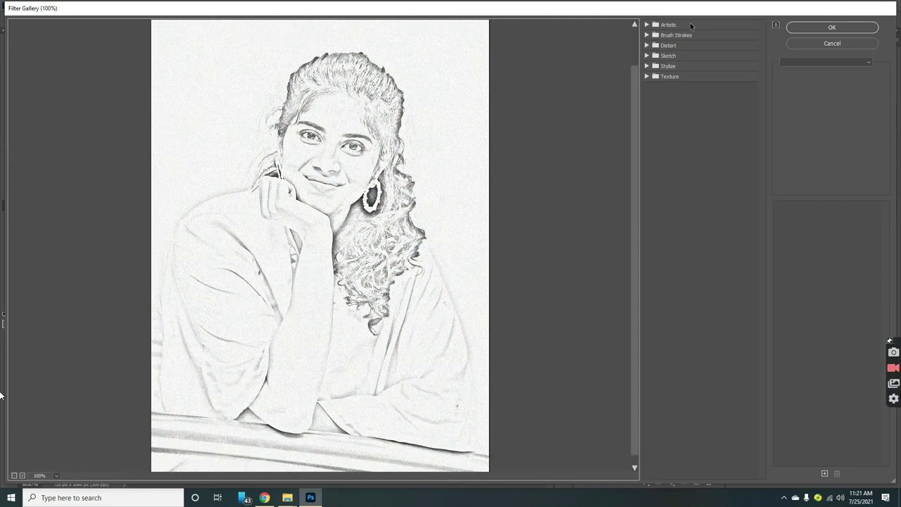
pyautogui.click(777, 26)
pyautogui.click(777, 26)
pyautogui.click(696, 25)
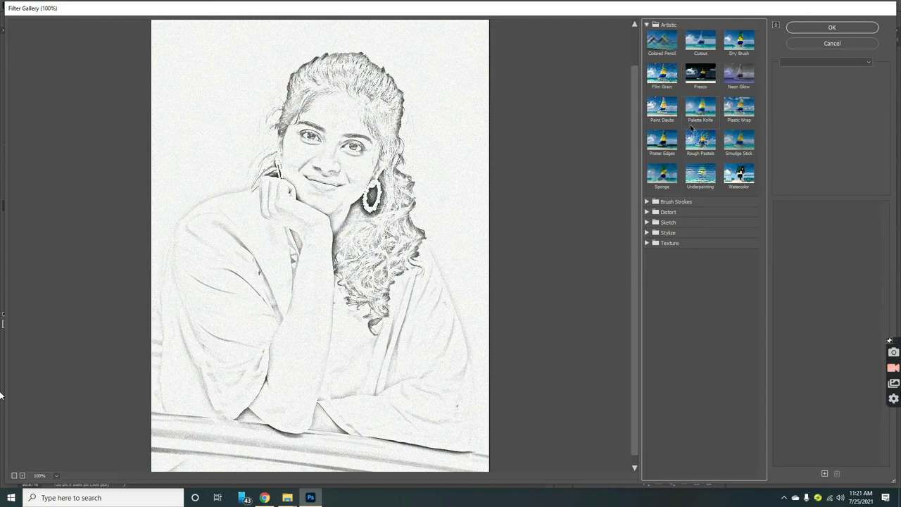
pyautogui.click(662, 141)
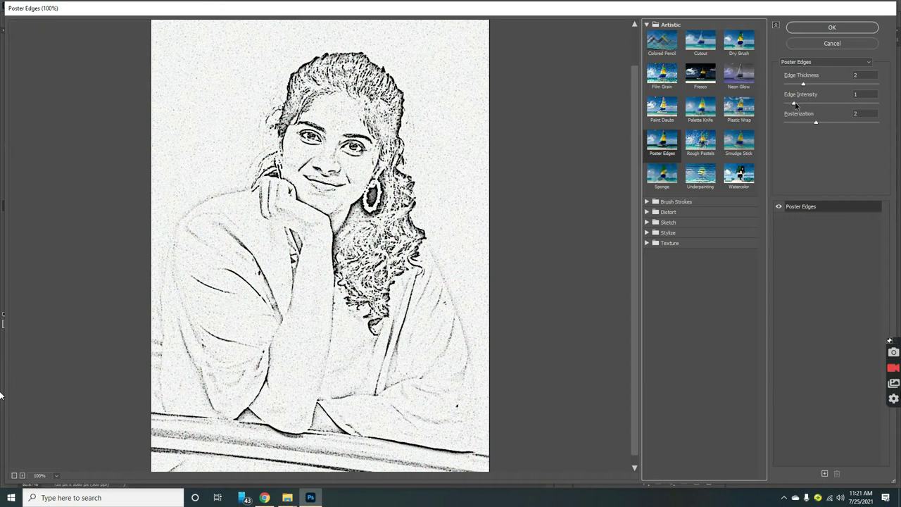
pyautogui.moveTo(795, 105); pyautogui.dragTo(802, 109)
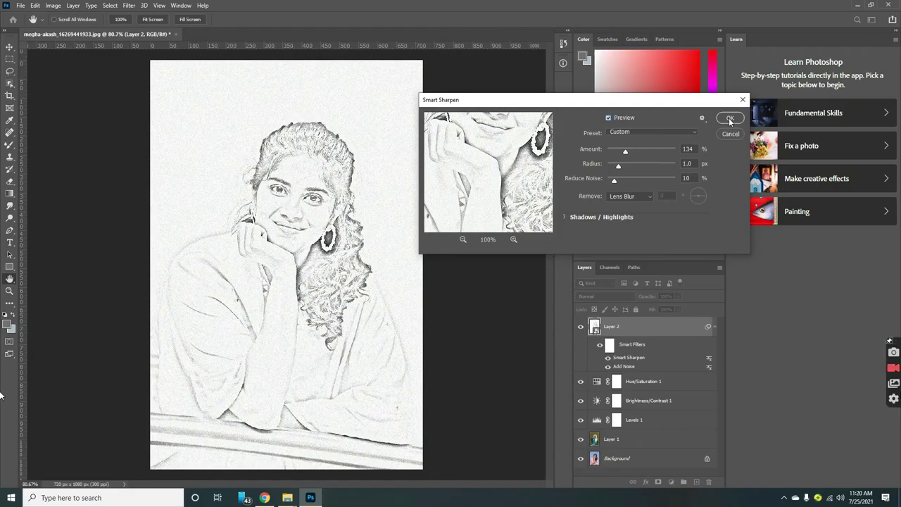
# Confirm Smart Sharpen, then apply Poster Edges with Edge Thickness reduced to 0
pyautogui.click(729, 118)
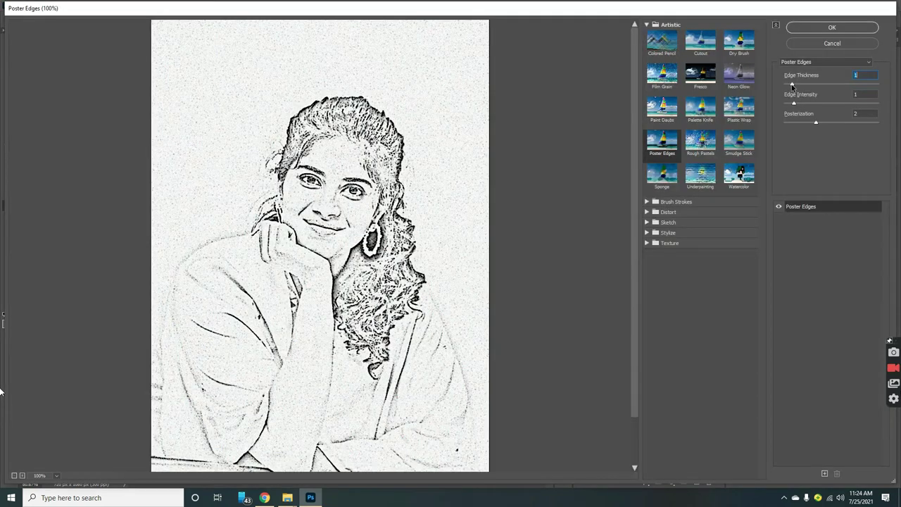
pyautogui.moveTo(791, 85); pyautogui.dragTo(788, 85)
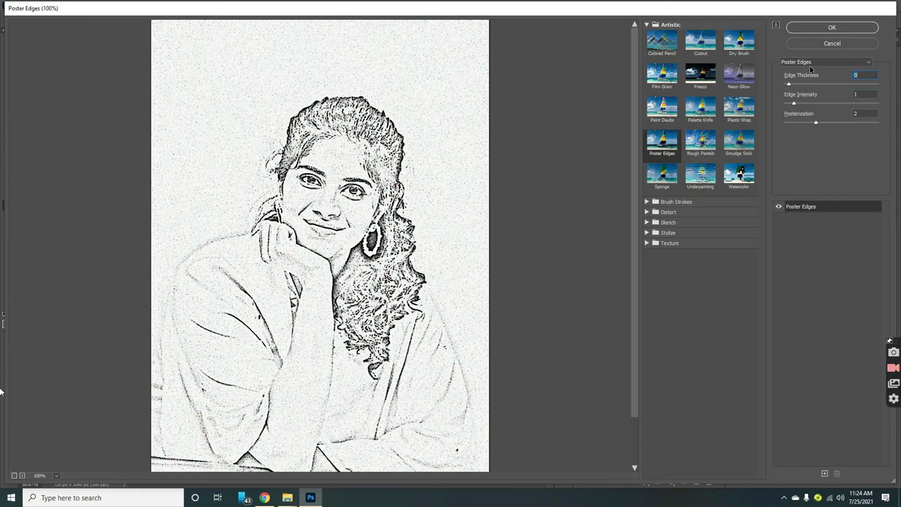
pyautogui.click(833, 30)
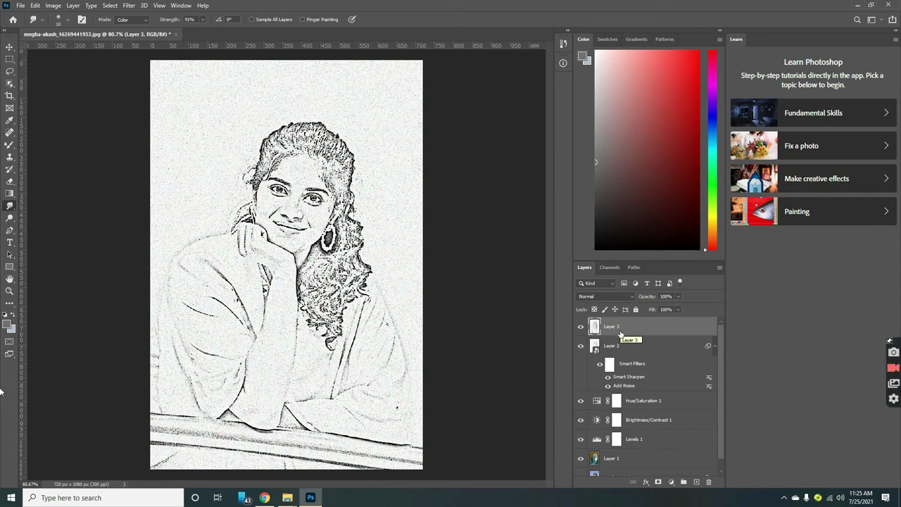
# Add a layer mask to Layer 3 and switch to the ordinary Brush Tool
pyautogui.click(658, 482)
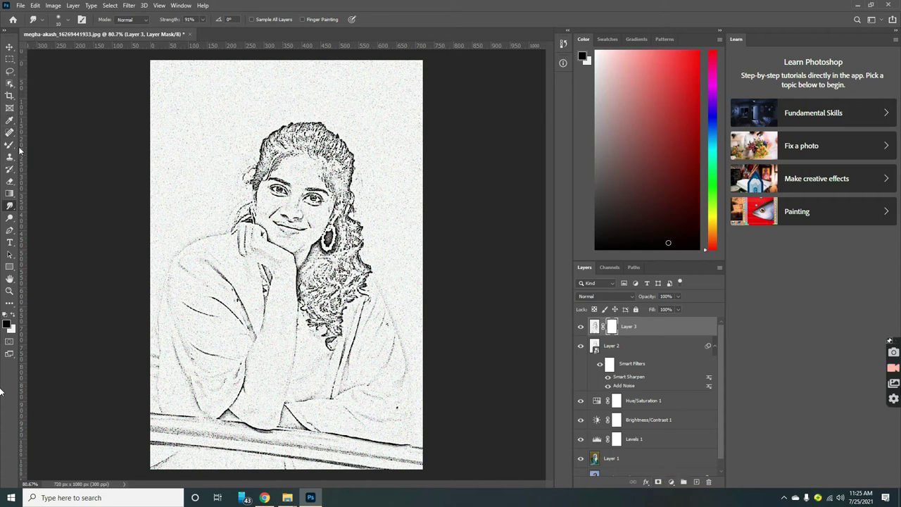
pyautogui.click(10, 170)
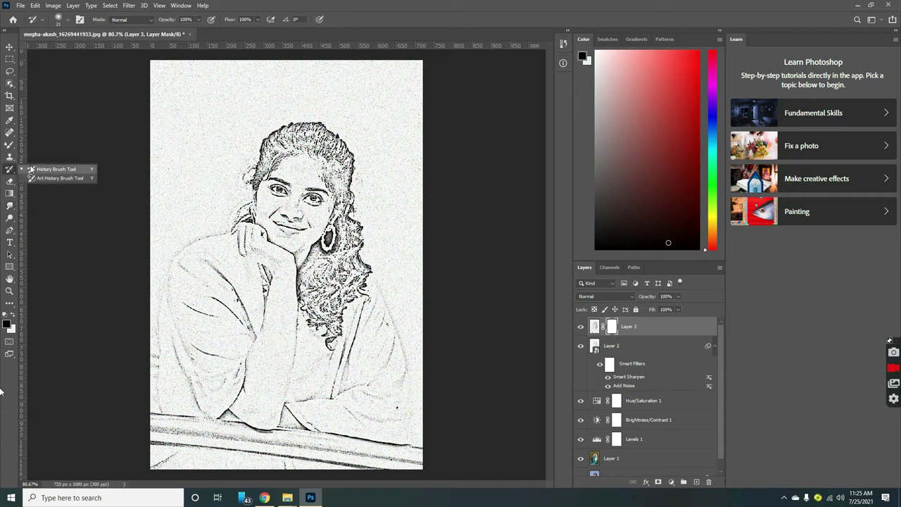
pyautogui.click(10, 145)
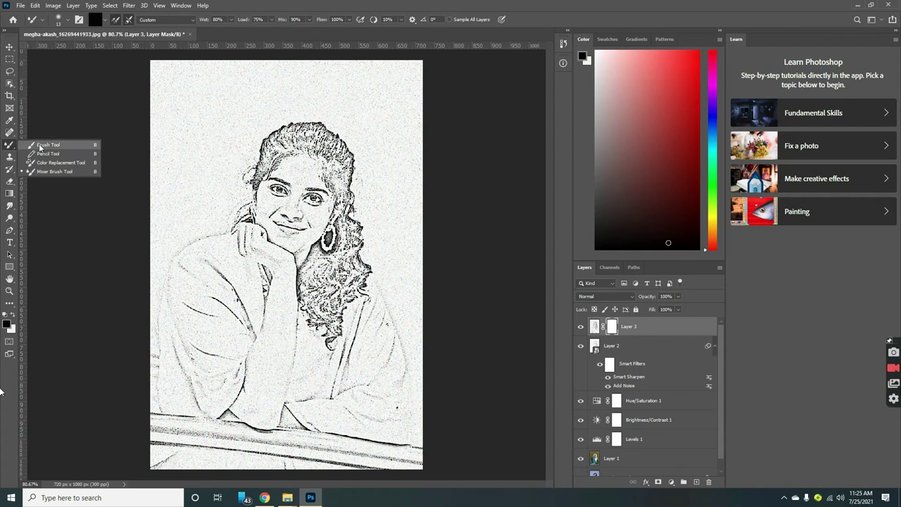
pyautogui.click(39, 145)
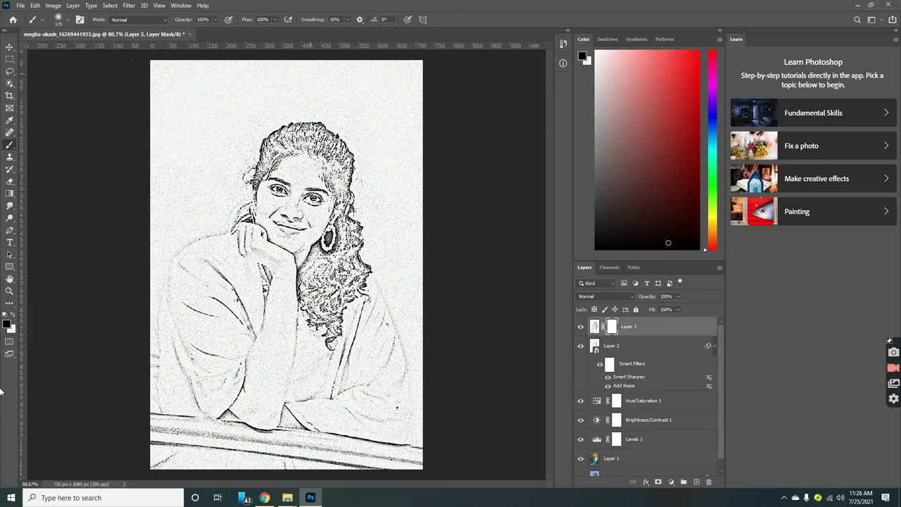
# Paint black on Layer 3's mask over the background, lower sketch, forearm and right hair strands
pyautogui.moveTo(389, 128); pyautogui.dragTo(181, 88)
pyautogui.moveTo(229, 405)
pyautogui.mouseDown()
pyautogui.moveTo(172, 281)
pyautogui.moveTo(229, 302)
pyautogui.moveTo(242, 327)
pyautogui.moveTo(276, 233)
pyautogui.mouseUp()
pyautogui.moveTo(288, 431); pyautogui.dragTo(233, 404)
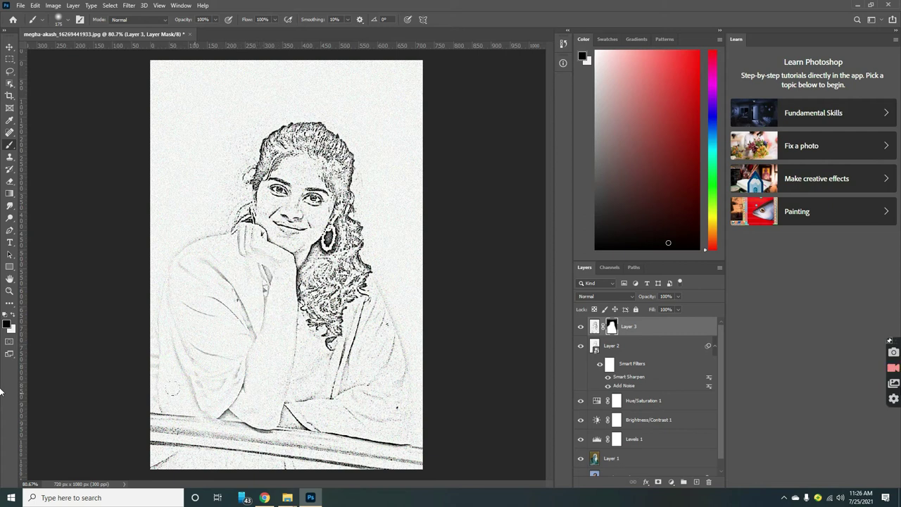
pyautogui.moveTo(268, 430); pyautogui.dragTo(371, 407)
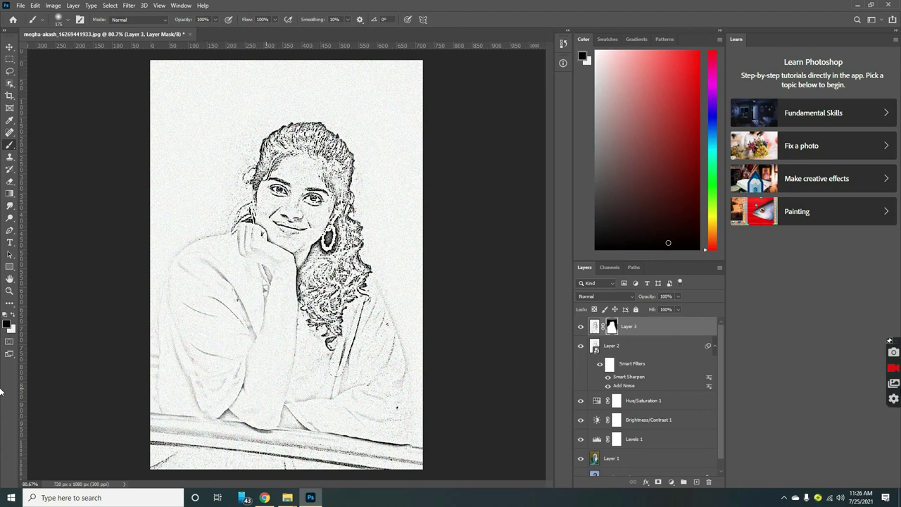
pyautogui.moveTo(304, 385)
pyautogui.mouseDown()
pyautogui.moveTo(356, 337)
pyautogui.moveTo(371, 267)
pyautogui.mouseUp()
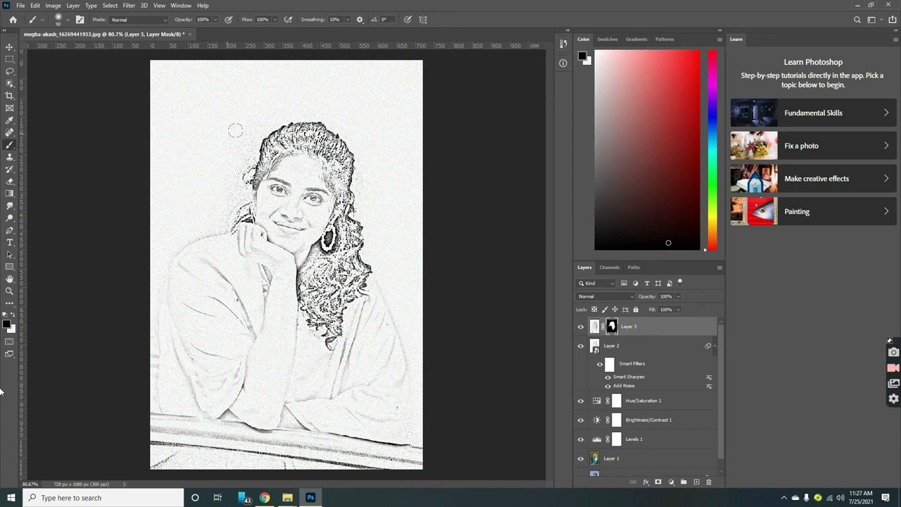
# Mask the background above the hair, make white the foreground colour, and zoom into the face
pyautogui.moveTo(235, 131); pyautogui.dragTo(208, 72)
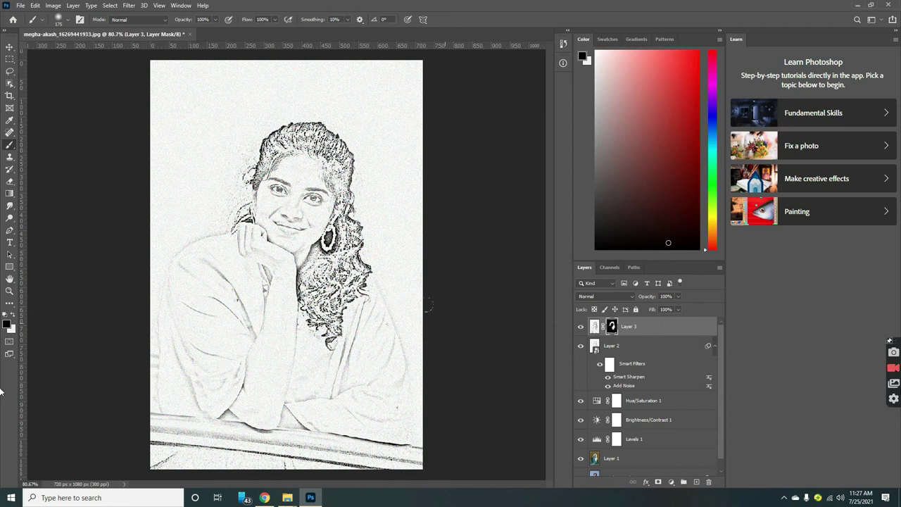
pyautogui.click(14, 317)
pyautogui.moveTo(290, 141); pyautogui.dragTo(550, 221)
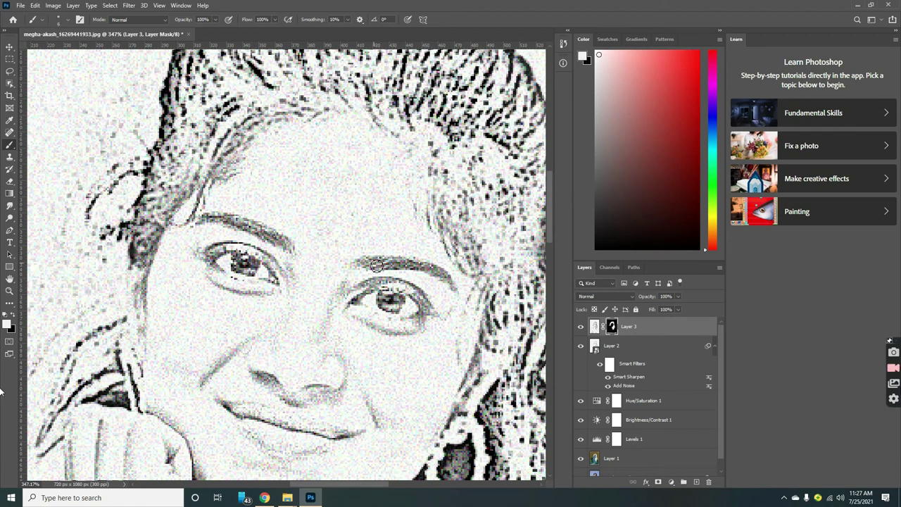
# Paint white on Layer 3's mask over the right eyebrow to restore the poster-edge lines
pyautogui.moveTo(399, 265); pyautogui.dragTo(371, 267)
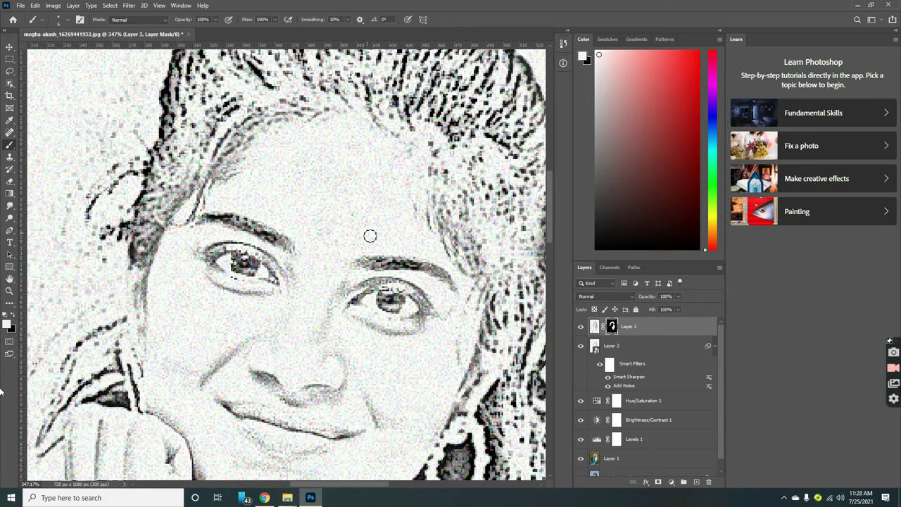
pyautogui.scroll(-6, 370, 236)
pyautogui.scroll(-3, 369, 225)
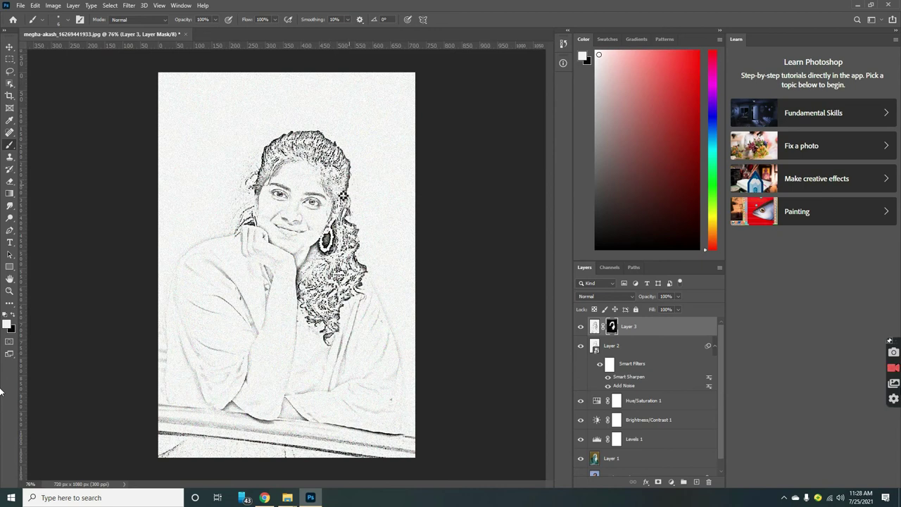
pyautogui.scroll(1, 309, 186)
pyautogui.scroll(1, 305, 180)
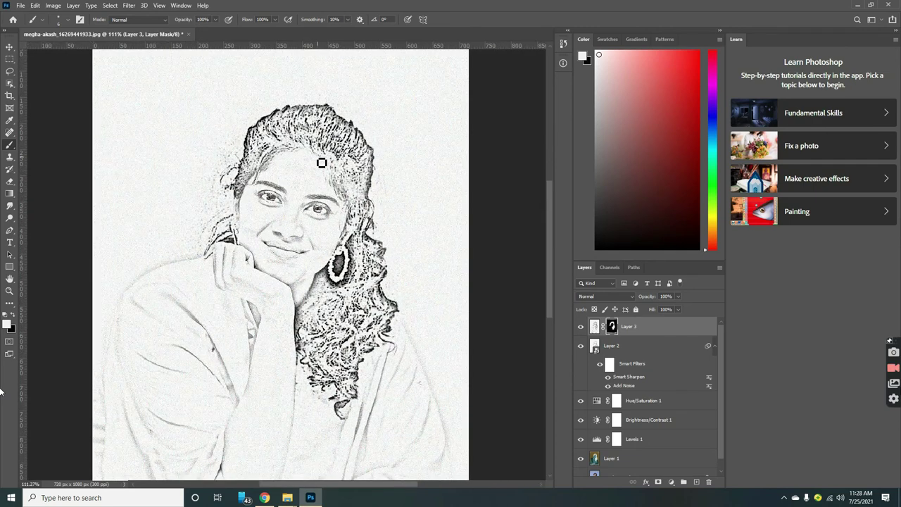
pyautogui.scroll(1, 309, 171)
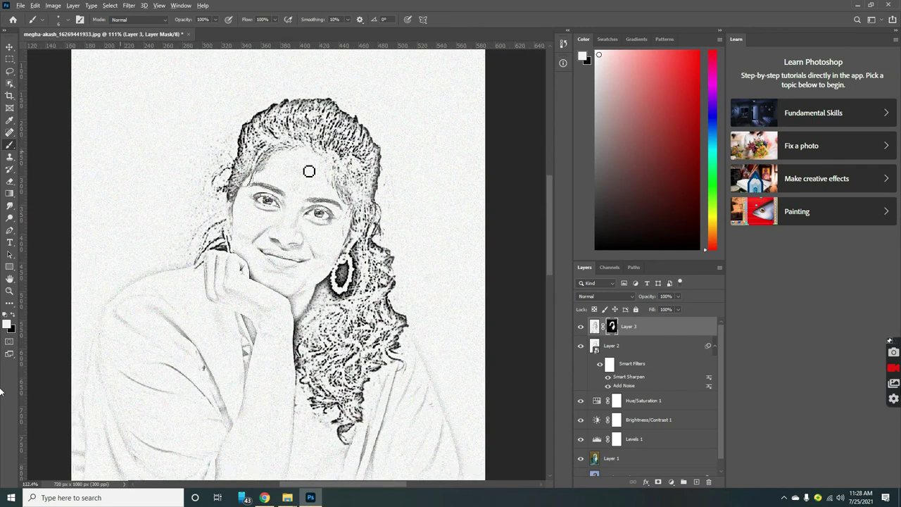
pyautogui.scroll(3, 309, 171)
pyautogui.scroll(-3, 309, 171)
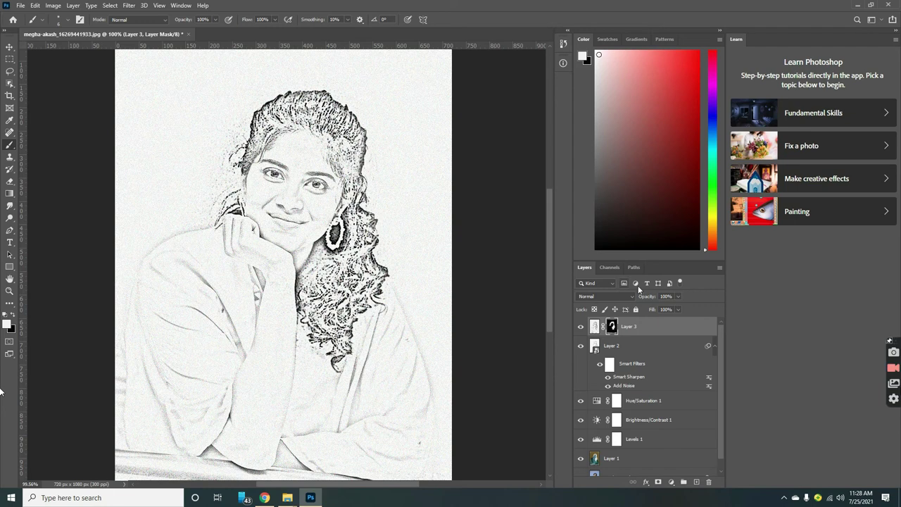
# Set Layer 3 to Lighten blend mode, then reopen the mode list to compare others
pyautogui.click(622, 297)
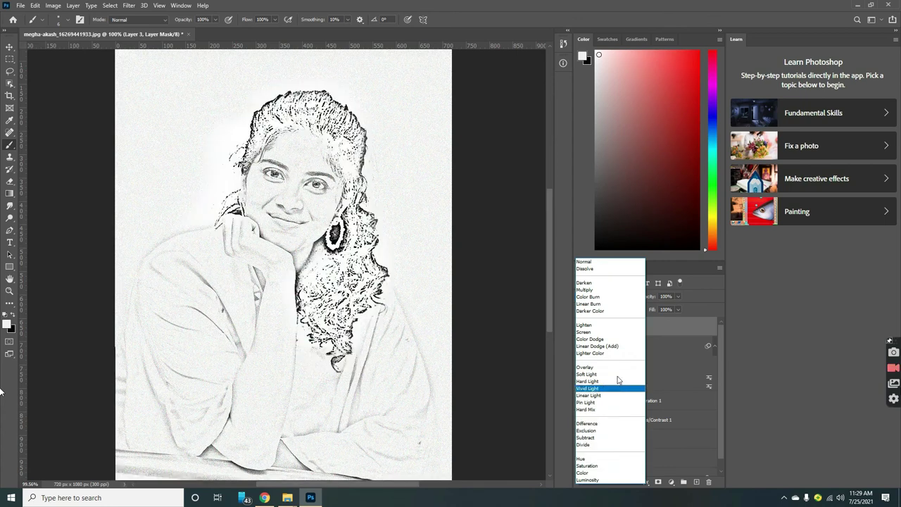
pyautogui.click(604, 325)
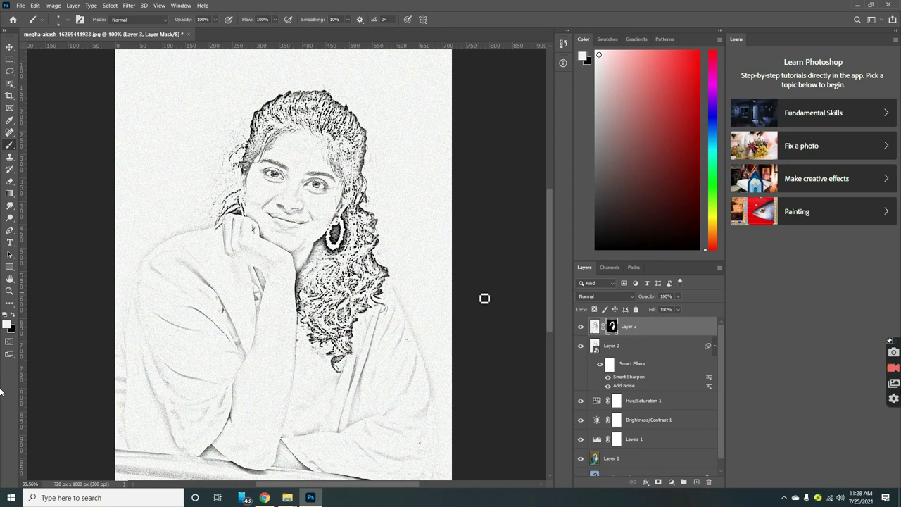
pyautogui.click(621, 299)
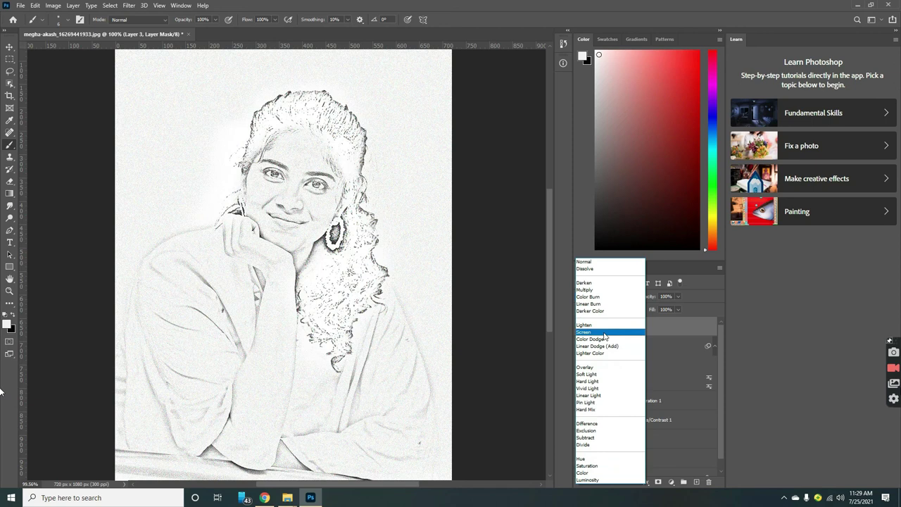
# Return Layer 3's blend mode to Lighten
pyautogui.click(603, 328)
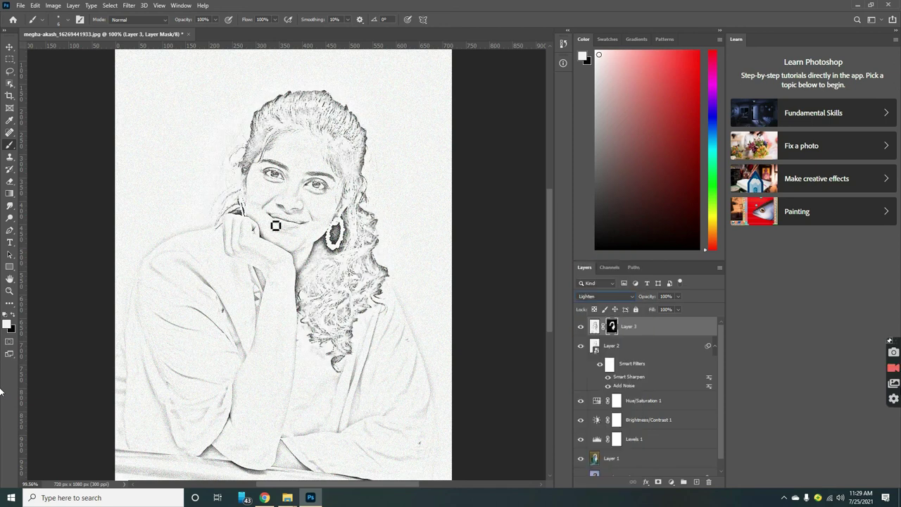